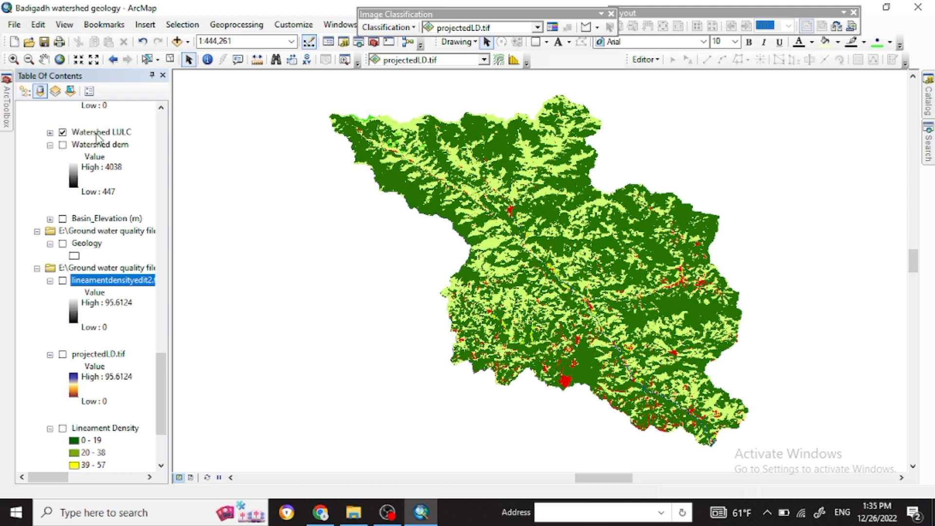
Check the XY coordinate system of the Watershed LULC layer in its source properties.
left_click(97, 133)
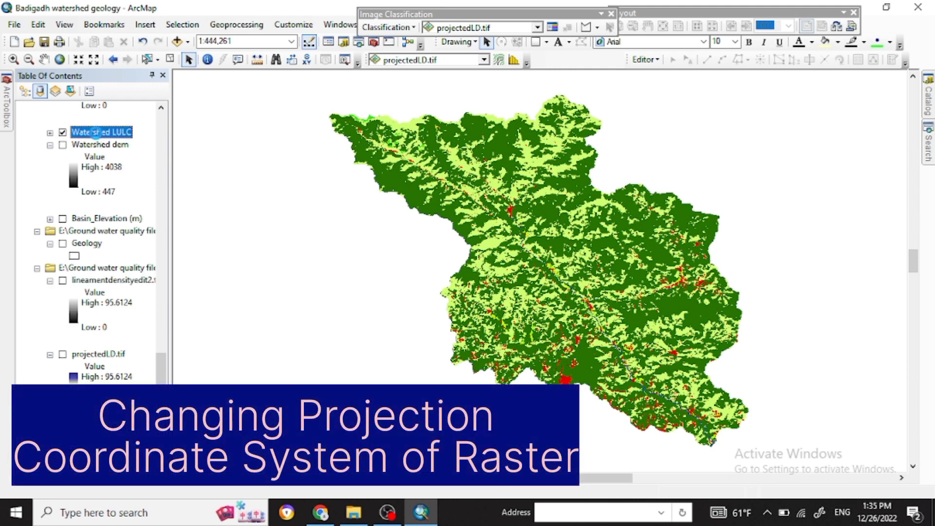
right_click(97, 133)
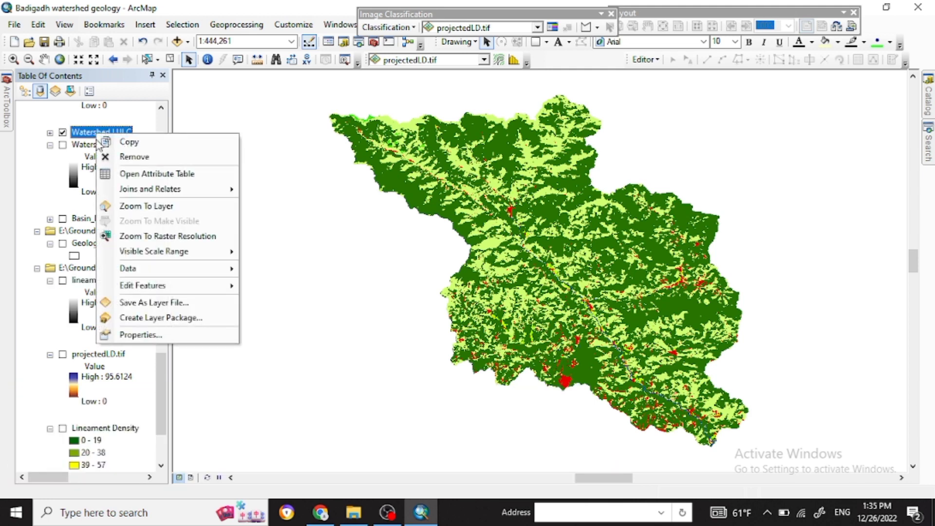
left_click(140, 334)
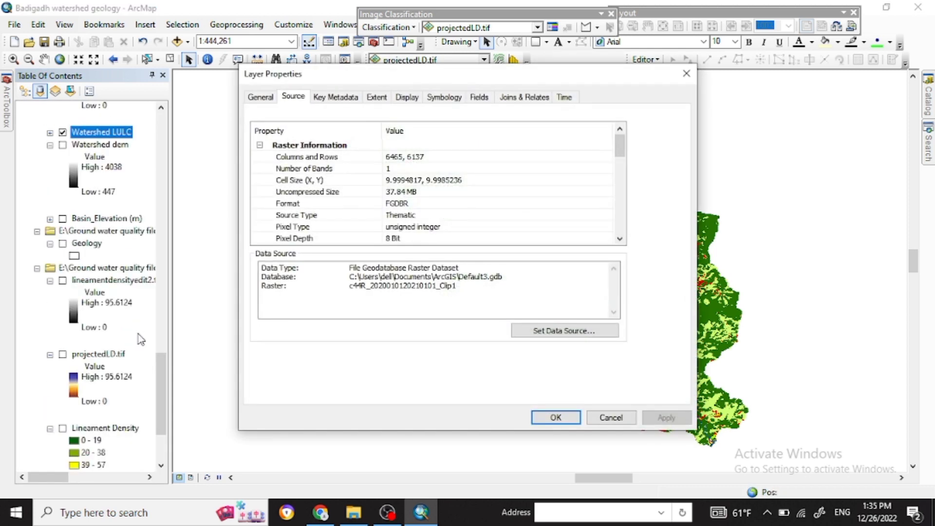
scroll(436, 186, "down", 3)
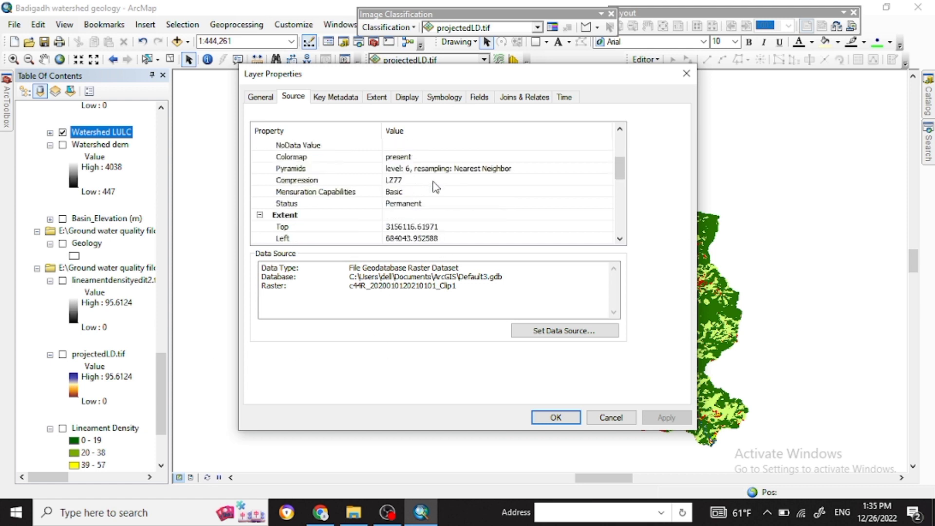
scroll(436, 187, "down", 3)
left_click(435, 180)
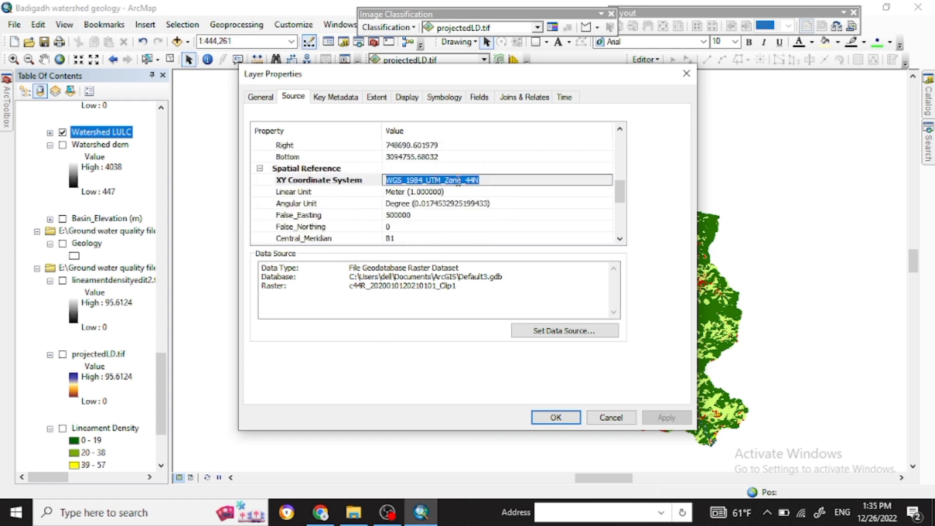
left_click_drag(494, 182, 387, 177)
left_click(598, 420)
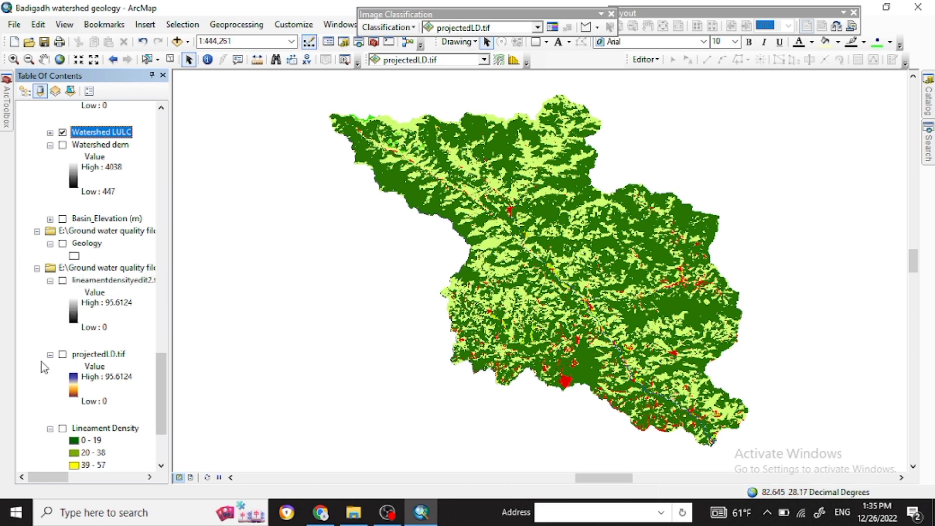
Turn on the Lineament Density layer in the map and select it.
scroll(42, 366, "down", 3)
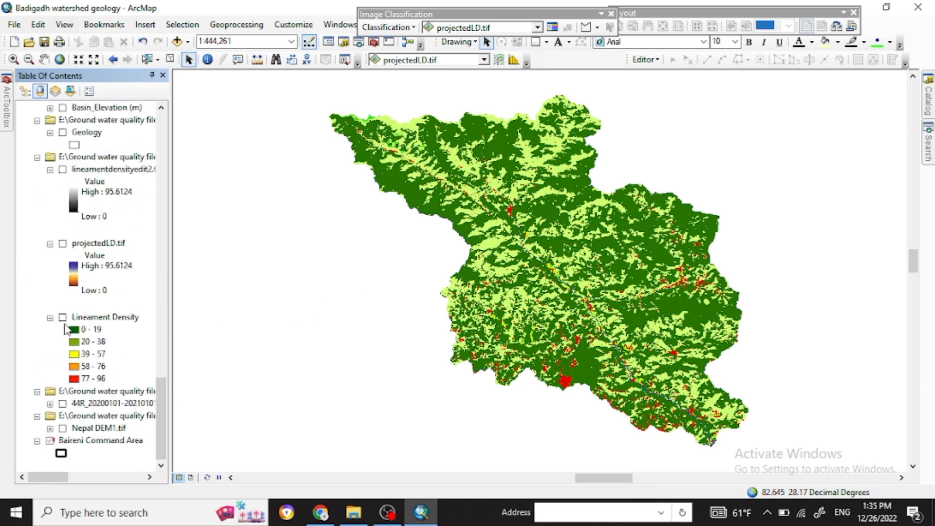
left_click(62, 318)
left_click(93, 322)
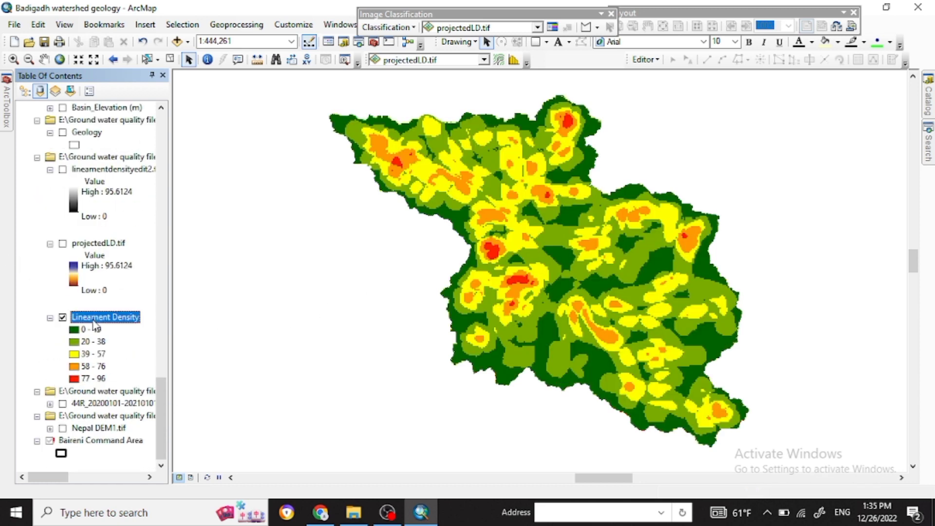
Check the spatial reference of the Lineament Density raster in its source properties.
right_click(93, 322)
left_click(146, 308)
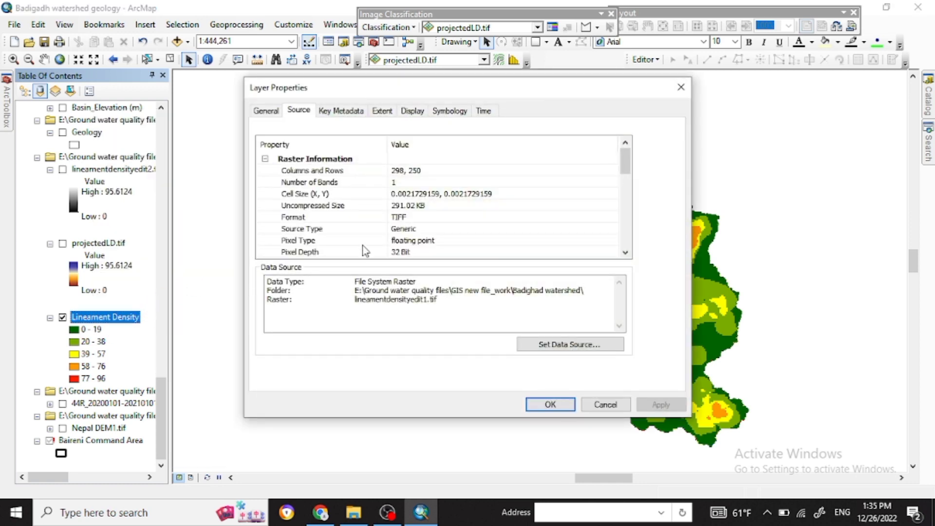
scroll(431, 222, "down", 10)
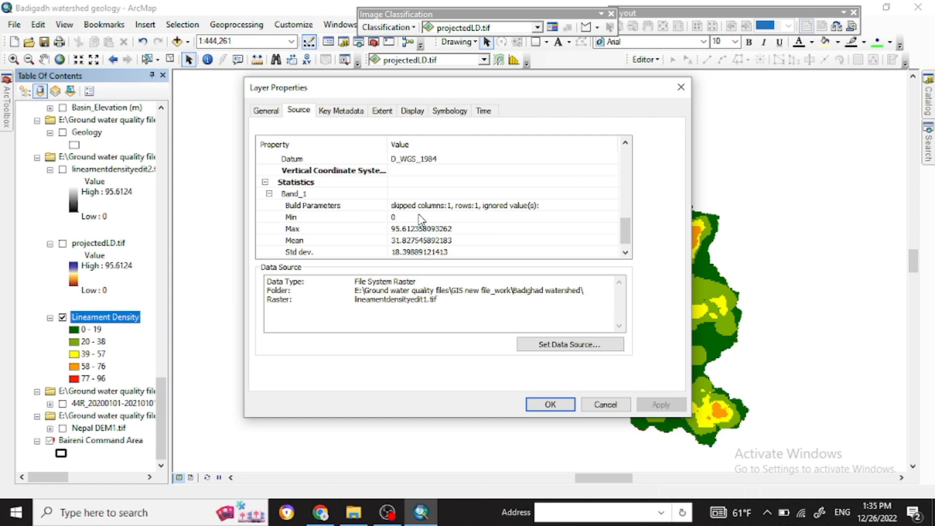
scroll(422, 220, "up", 1)
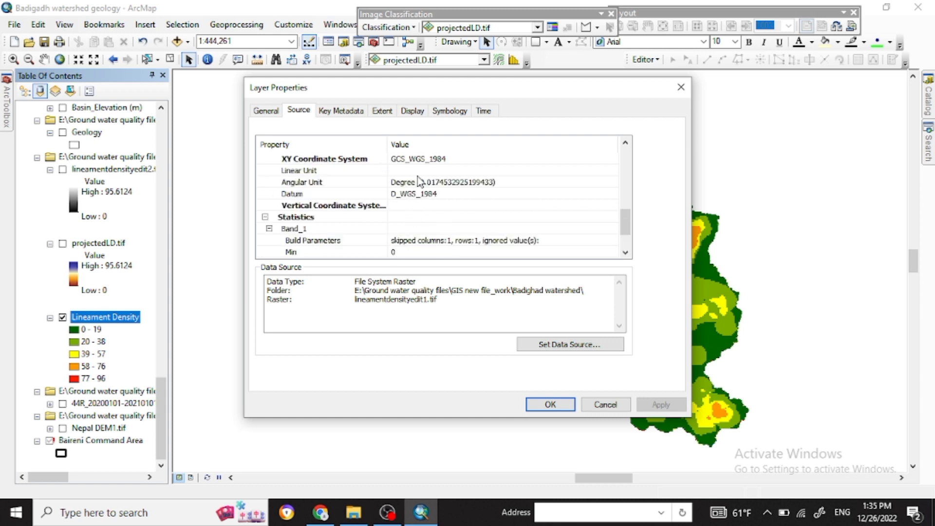
left_click(420, 160)
scroll(420, 161, "up", 2)
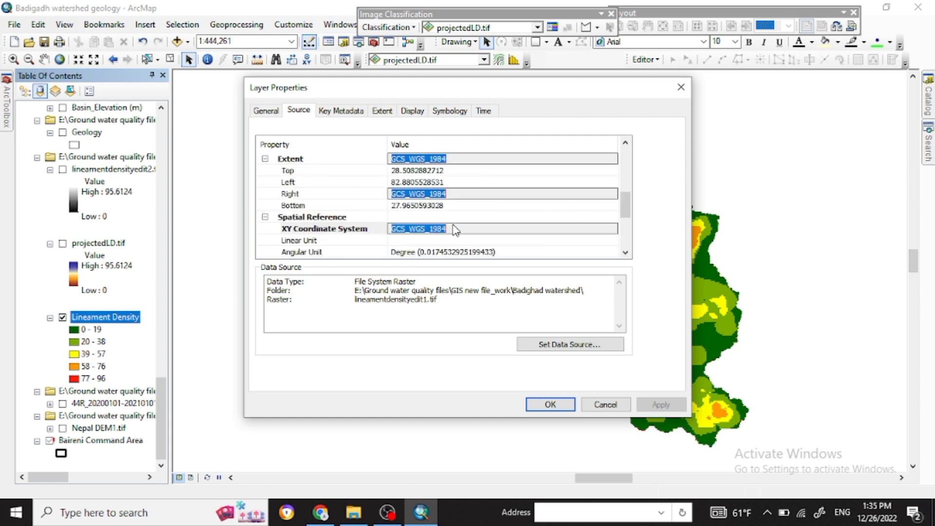
left_click(441, 228)
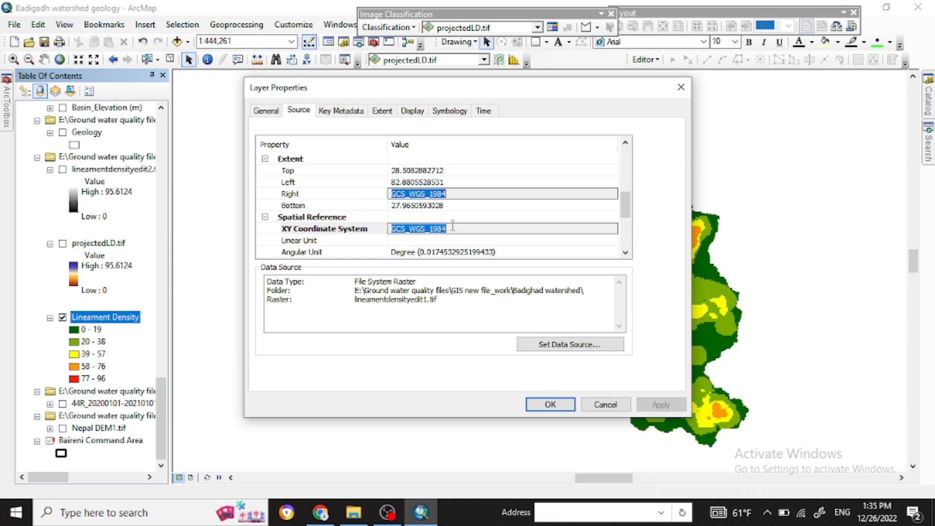
left_click(452, 227)
left_click_drag(450, 227, 364, 218)
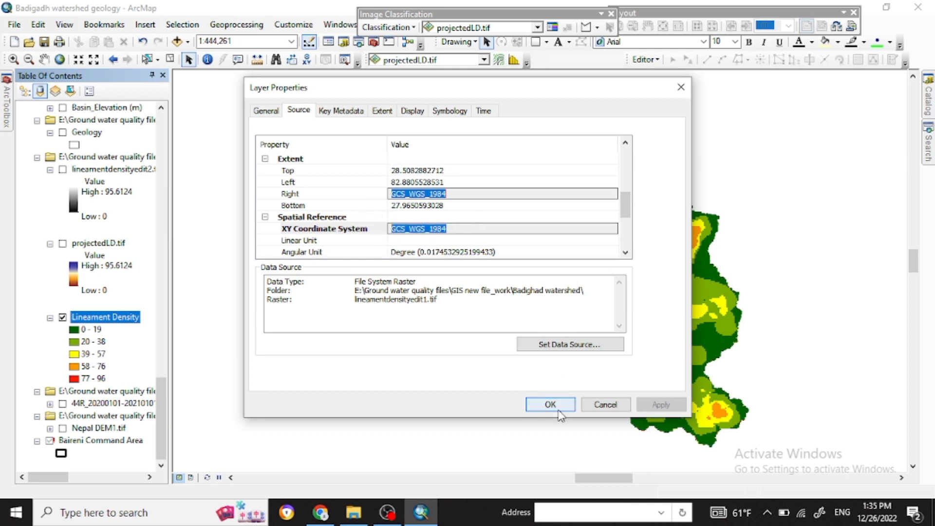
left_click(604, 404)
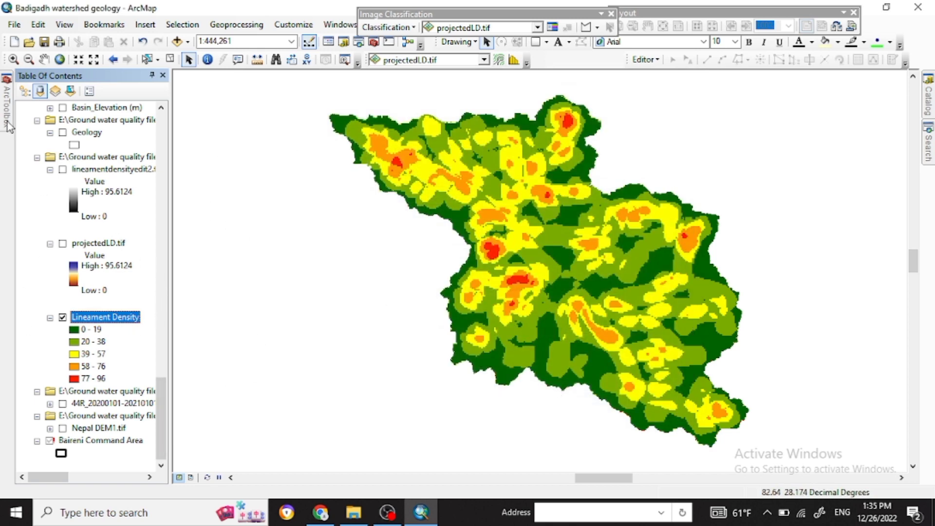
Locate the Project Raster tool in the Raster toolset of Projections and Transformations within Data Management Tools.
mouse_move(7, 122)
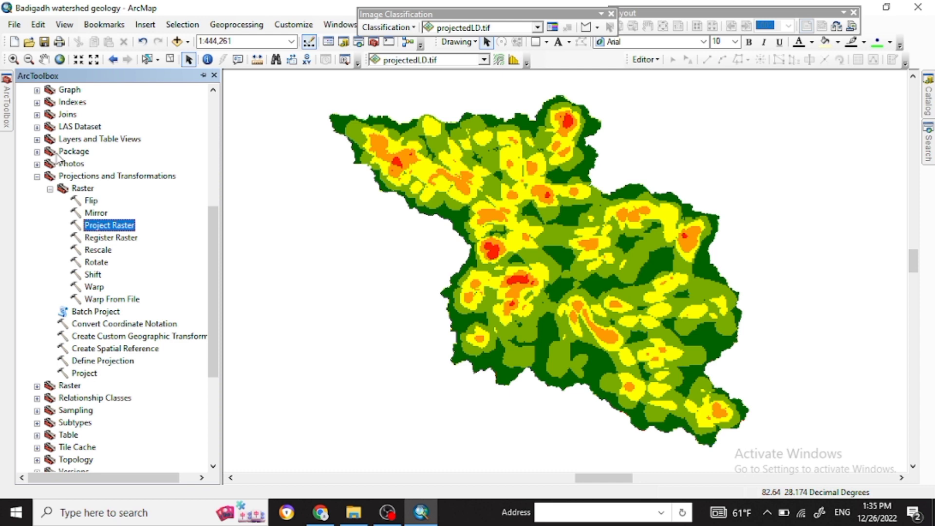
scroll(38, 166, "up", 7)
left_click(25, 165)
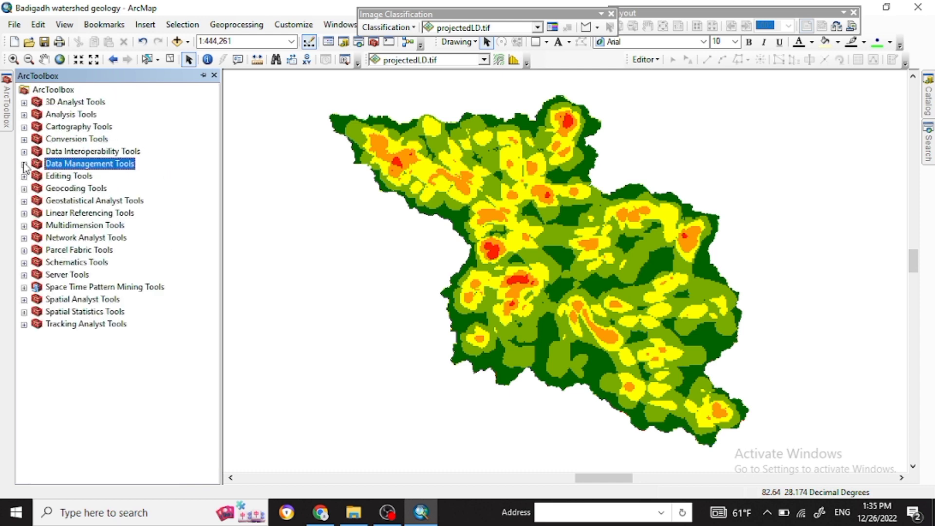
left_click(24, 164)
scroll(77, 373, "down", 1)
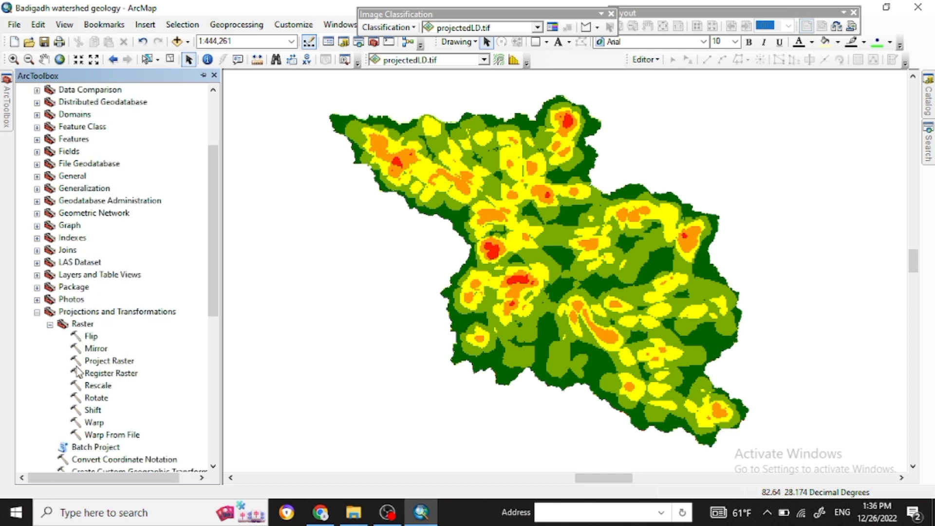
left_click(37, 312)
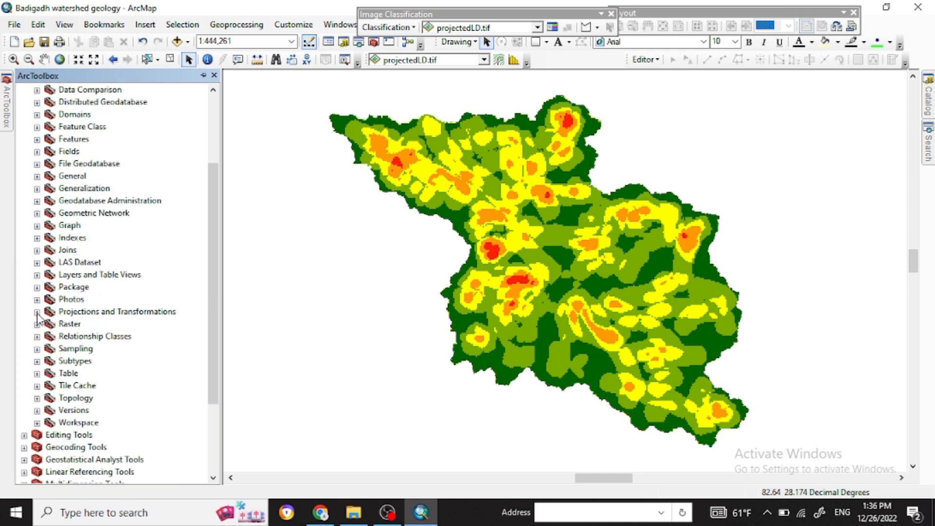
left_click(37, 313)
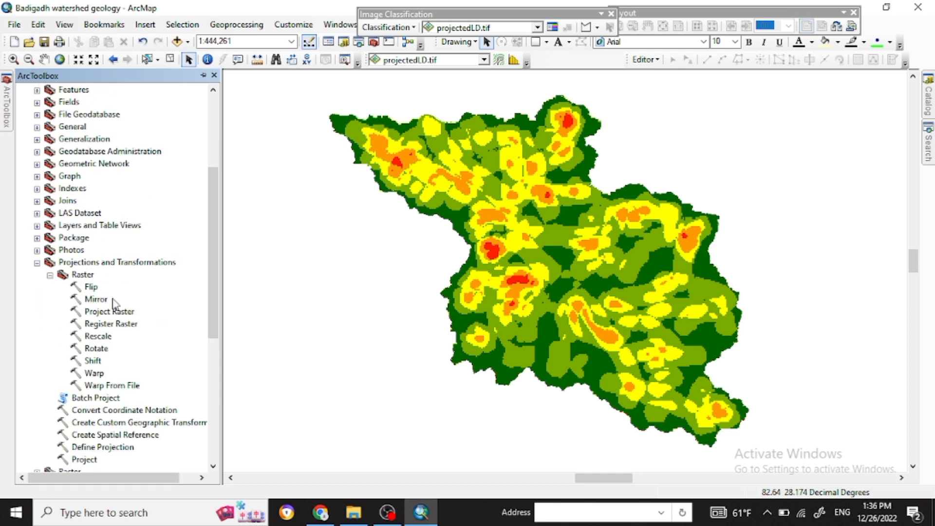
left_click(90, 311)
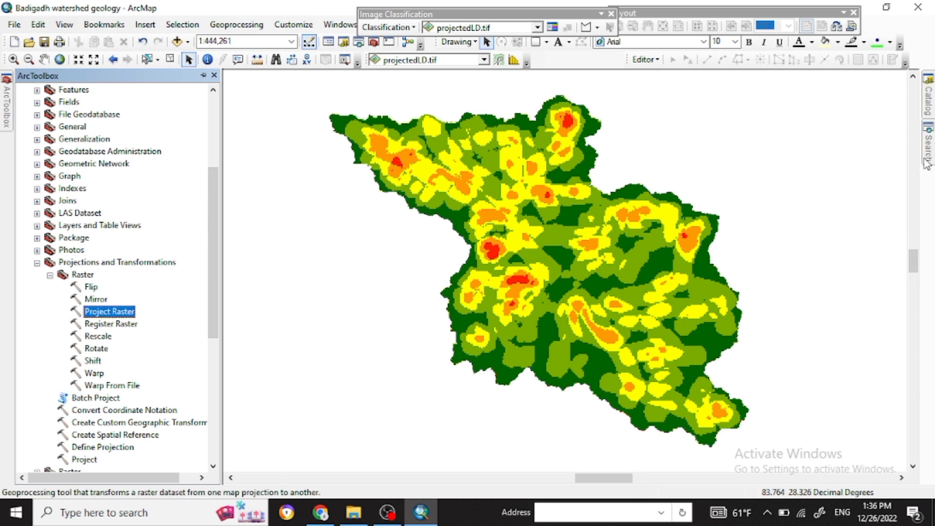
Open the Project Raster tool from the "project raster" search results and set Lineament Density as the input raster.
mouse_move(928, 160)
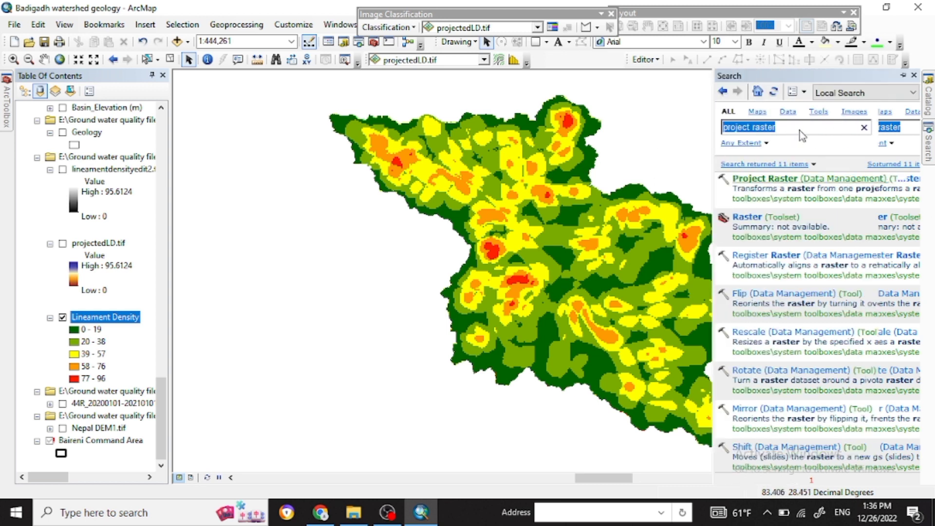
left_click_drag(775, 130, 705, 129)
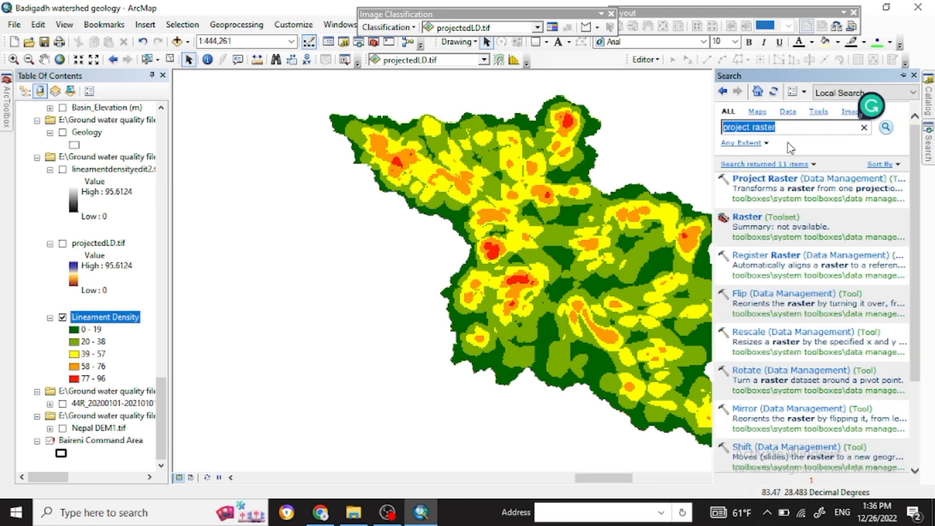
left_click(765, 178)
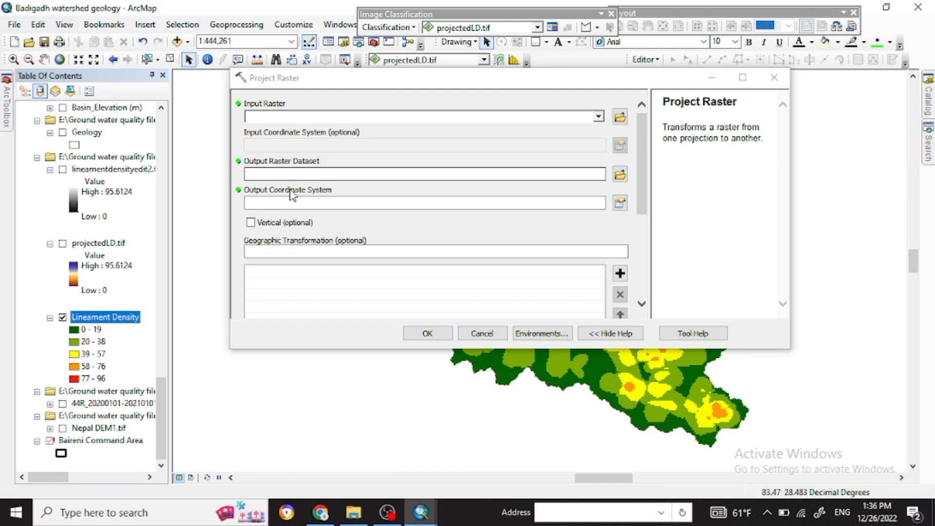
left_click(600, 119)
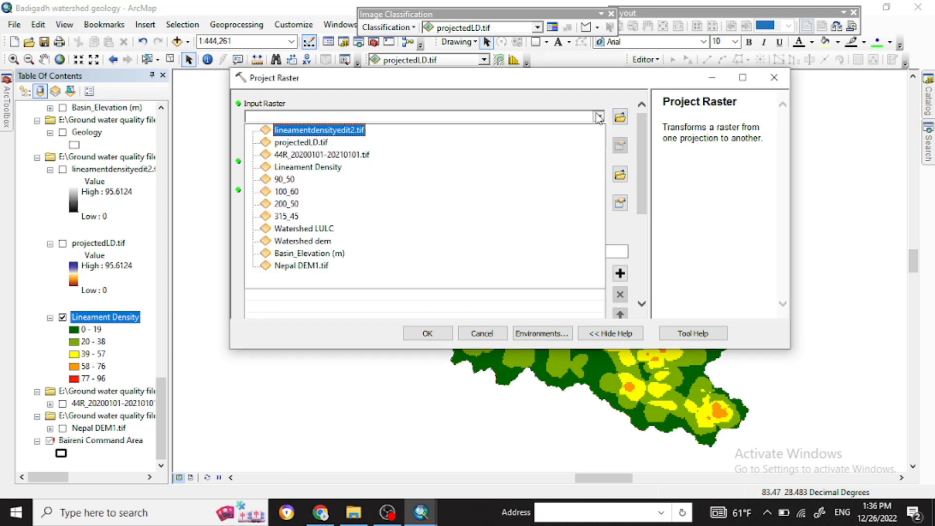
left_click(307, 168)
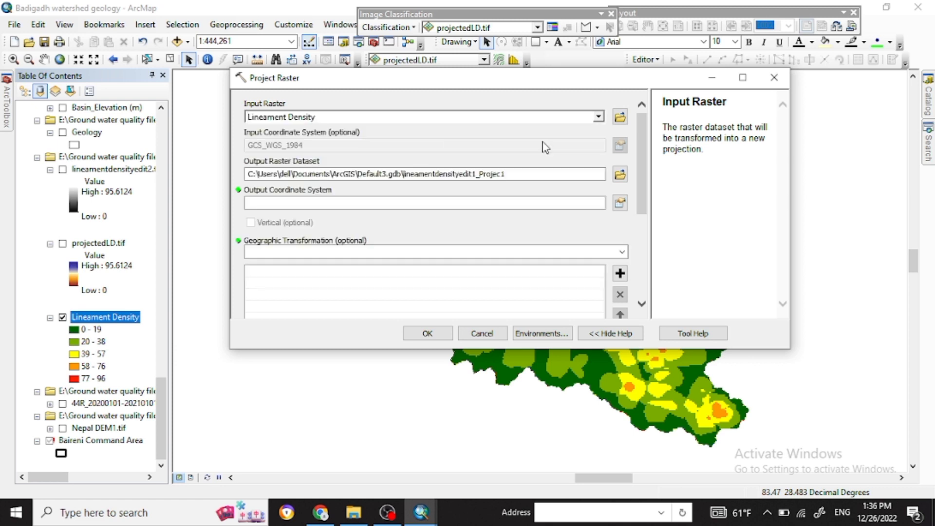
Set the output raster dataset to lineamentdensityedit3.tif in the Badighad watershed folder.
left_click(619, 176)
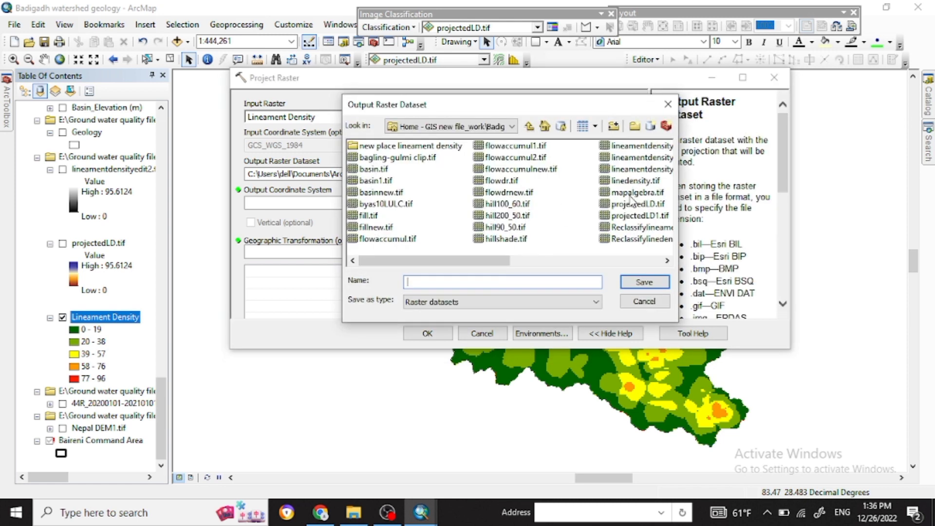
left_click(641, 170)
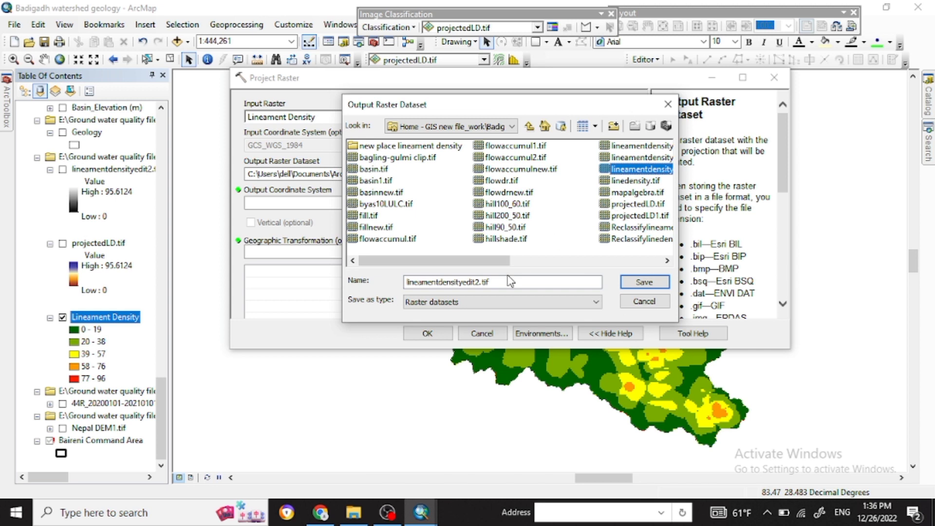
left_click(479, 280)
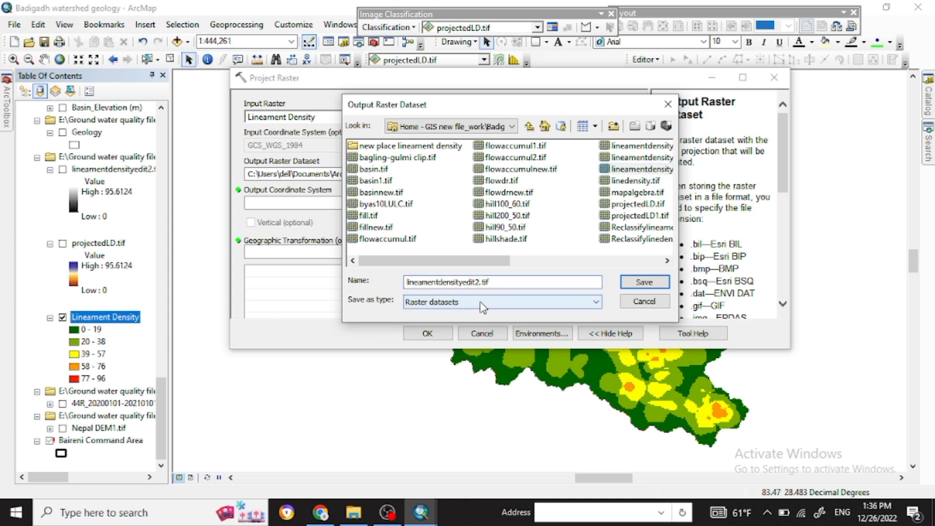
type("3")
left_click(644, 282)
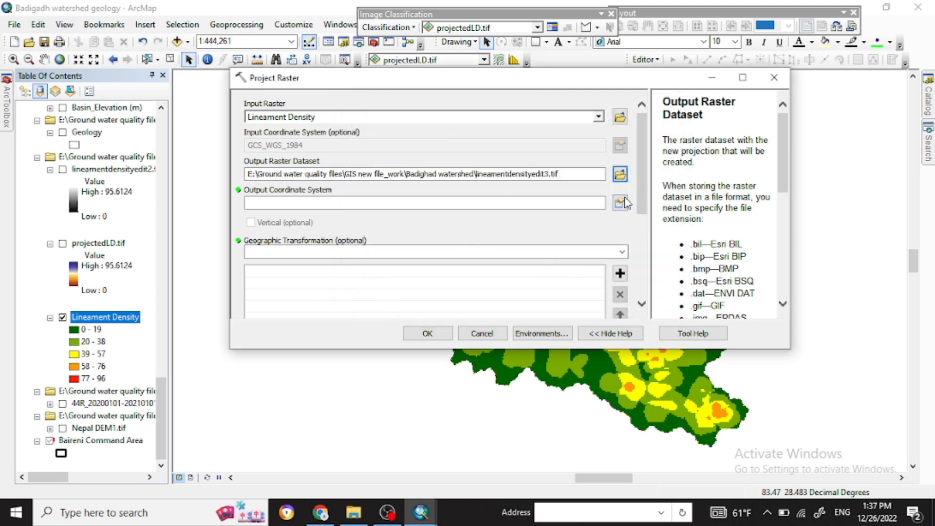
Set the output coordinate system to the projected WGS 1984 UTM Zone 44N and run the Project Raster tool.
left_click(618, 205)
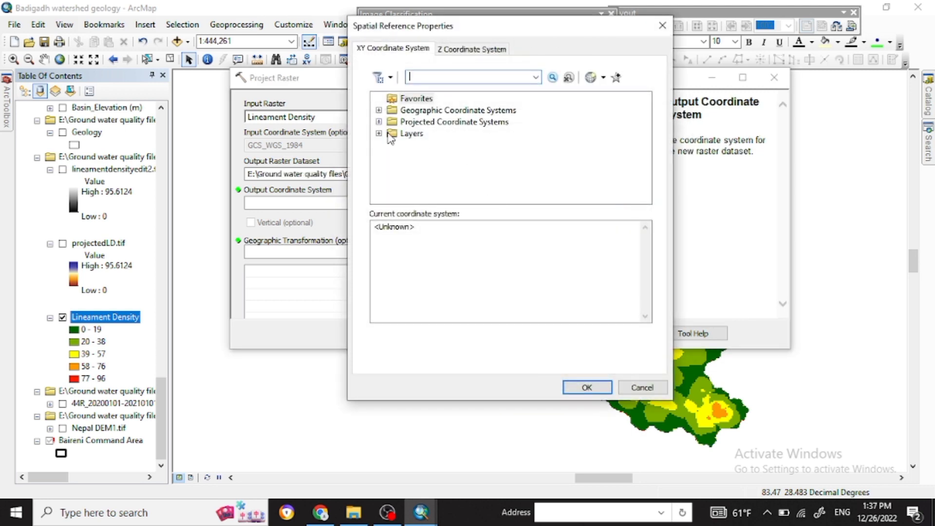
double_click(385, 122)
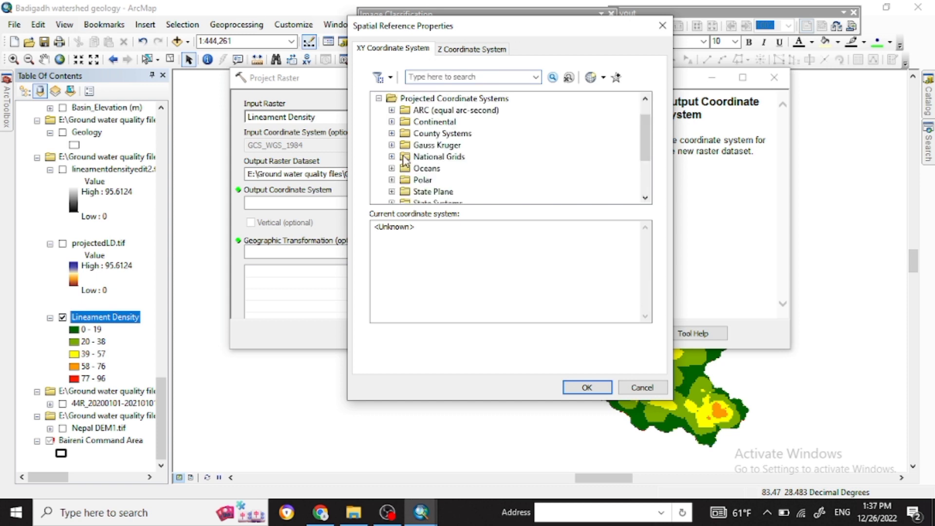
scroll(413, 168, "down", 2)
left_click(392, 157)
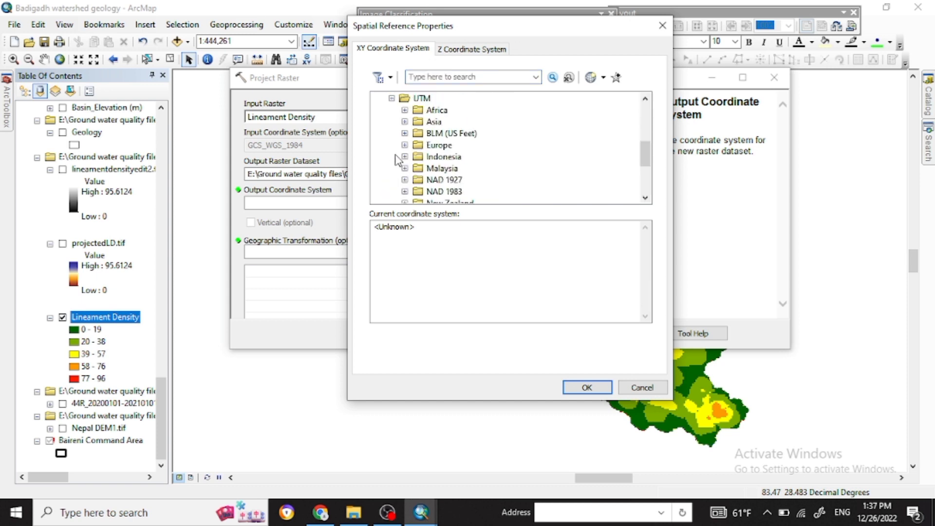
scroll(397, 158, "down", 3)
left_click(405, 156)
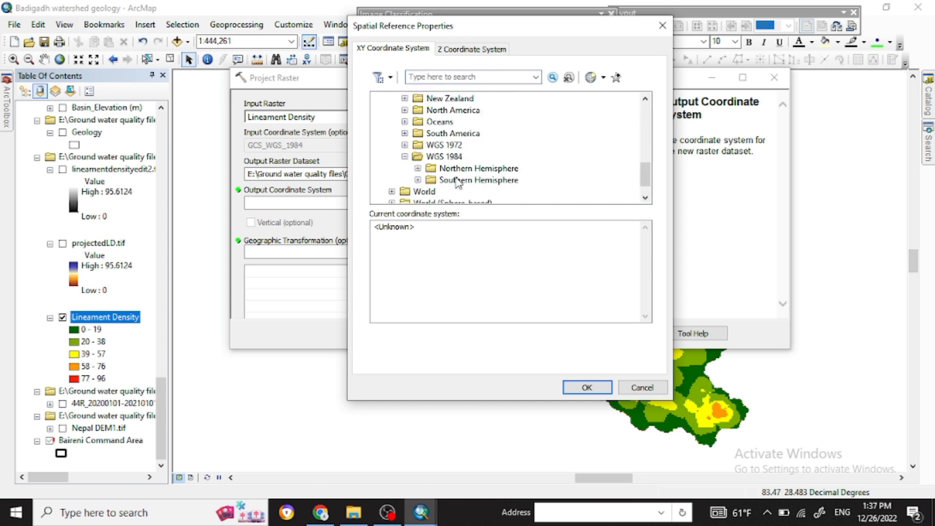
left_click(418, 168)
scroll(492, 190, "down", 6)
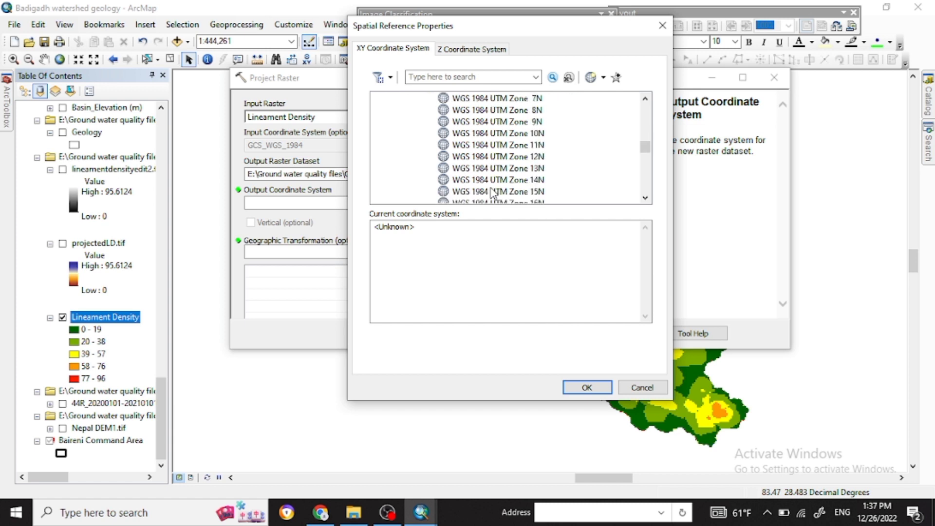
scroll(492, 191, "down", 13)
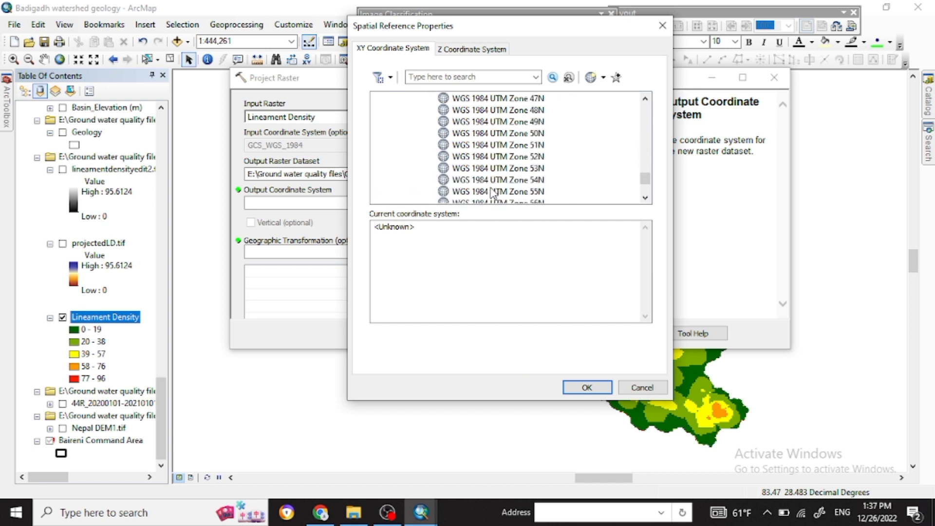
scroll(493, 191, "up", 3)
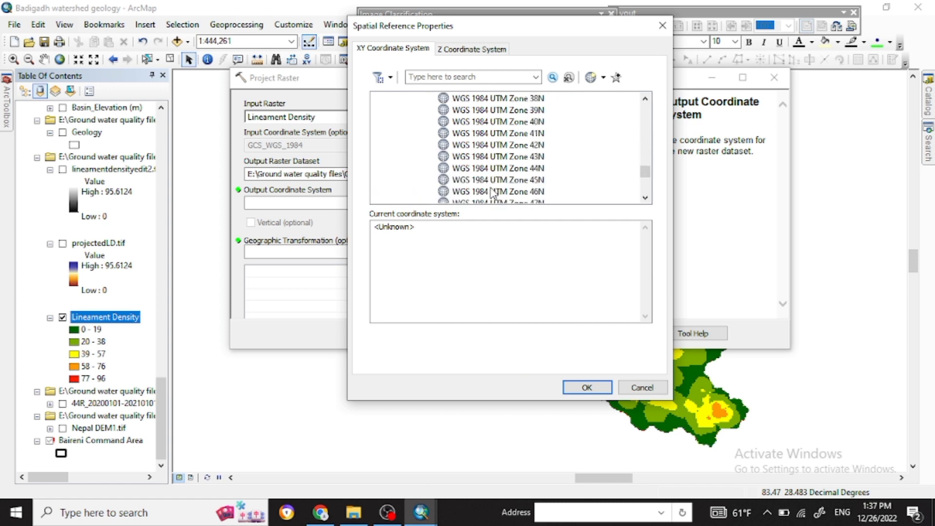
left_click(538, 169)
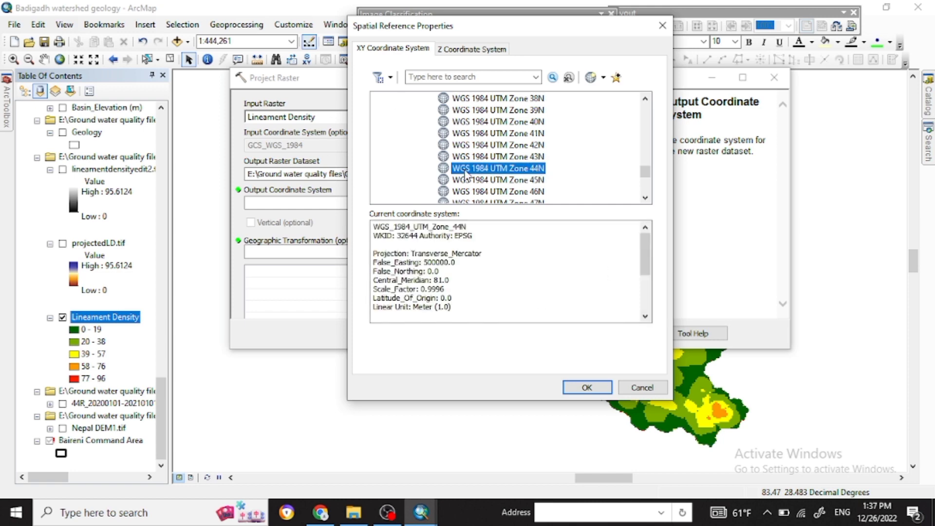
left_click(587, 387)
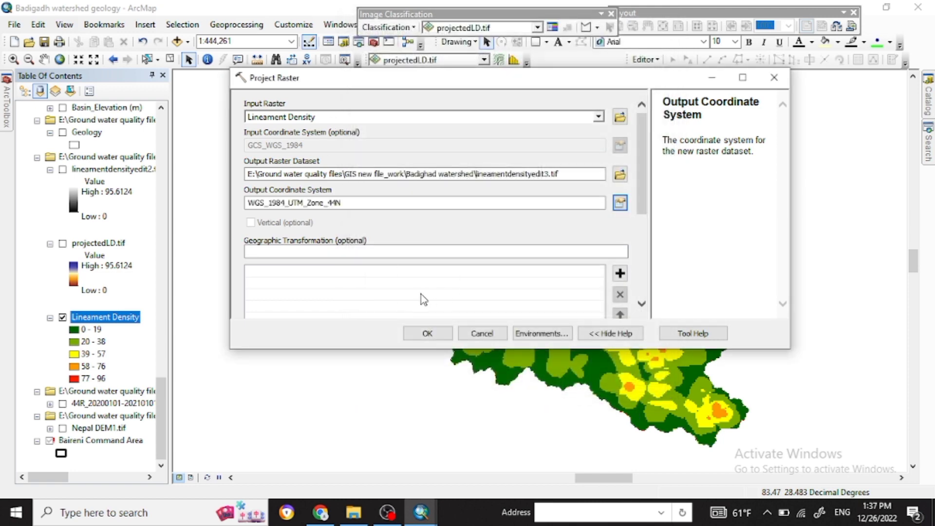
left_click(427, 334)
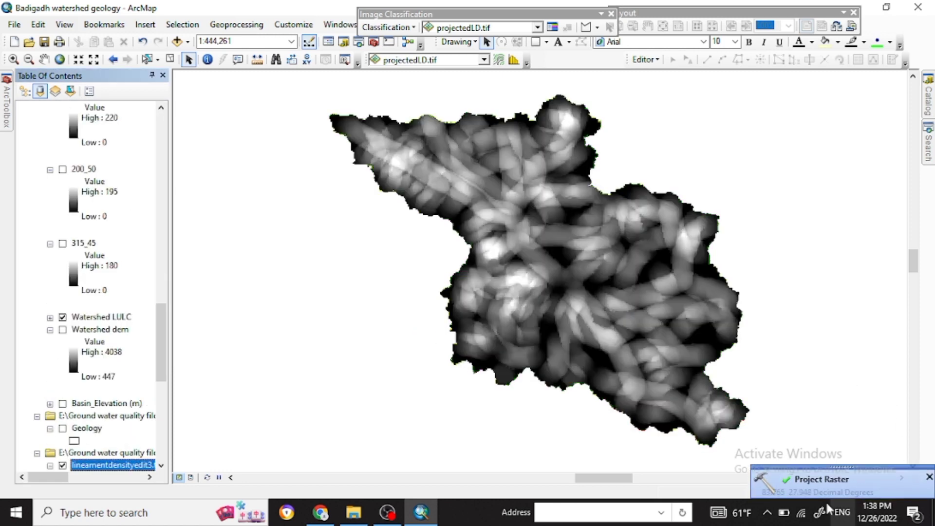
Check the XY coordinate system of the lineamentdensityedit3.tif layer in its source properties.
scroll(147, 326, "down", 3)
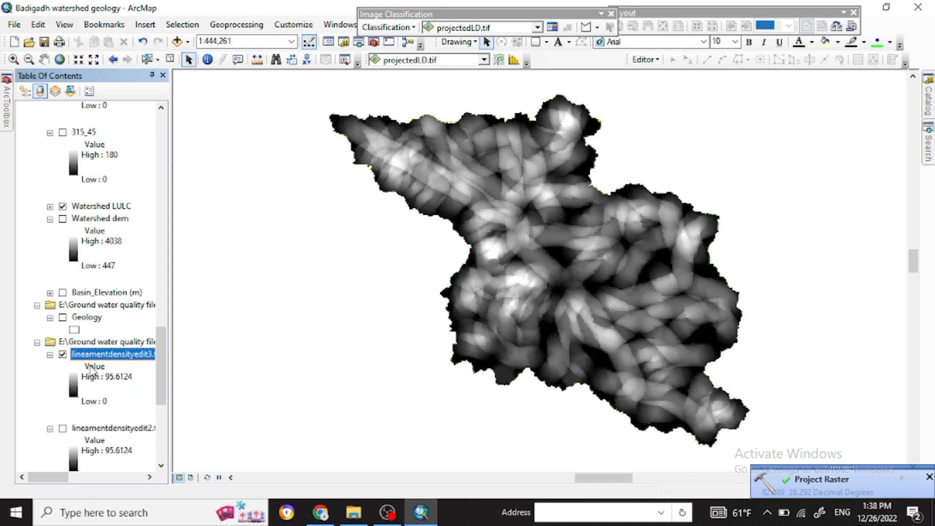
right_click(119, 355)
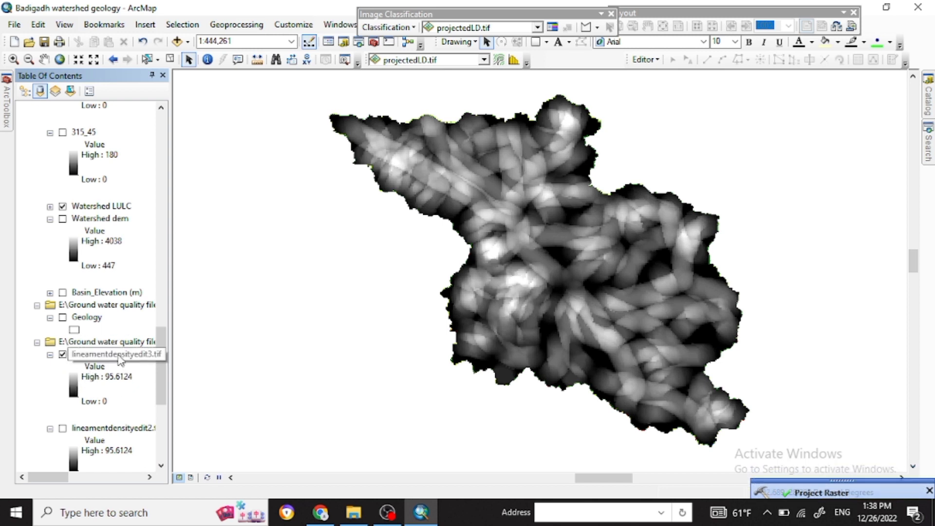
left_click(161, 344)
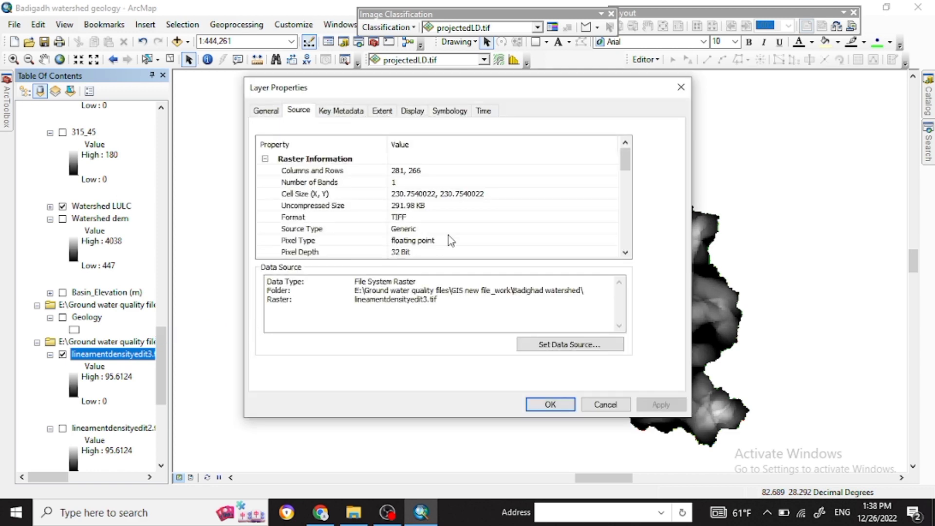
scroll(451, 242, "down", 7)
left_click(409, 195)
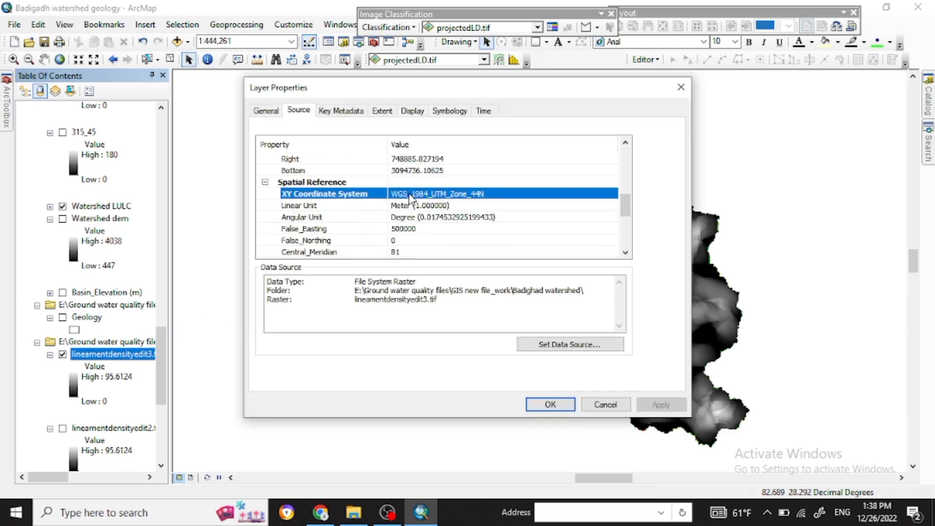
left_click_drag(503, 194, 378, 178)
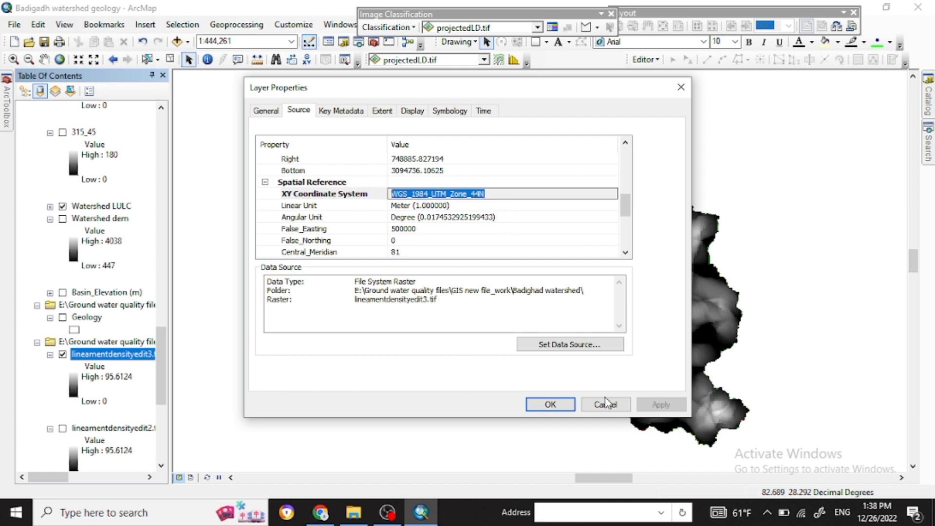
left_click(550, 405)
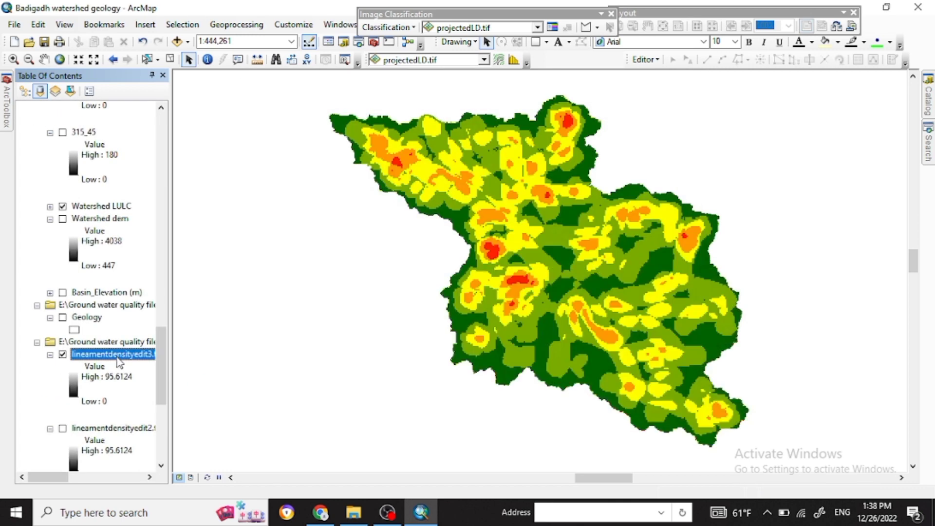
Apply the red-yellow-cyan-blue color ramp to the lineamentdensityedit3.tif layer.
left_click(77, 391)
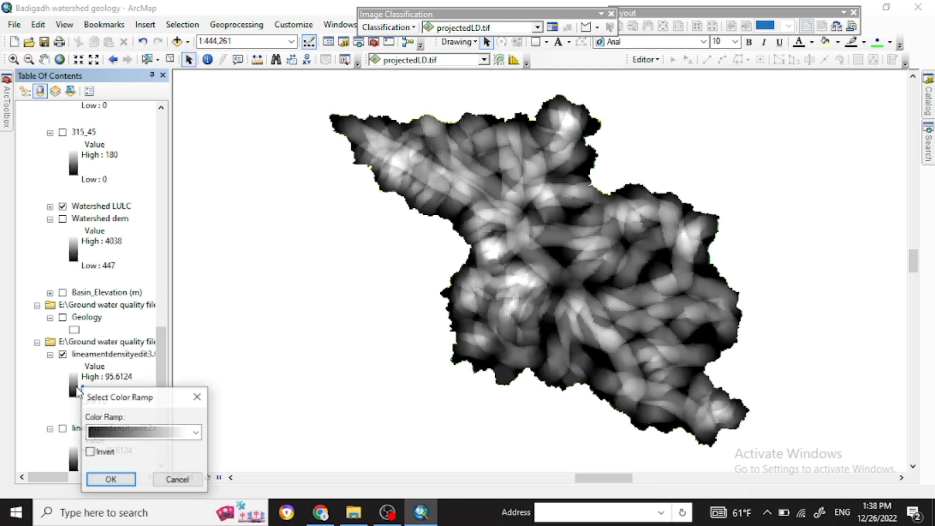
left_click(161, 437)
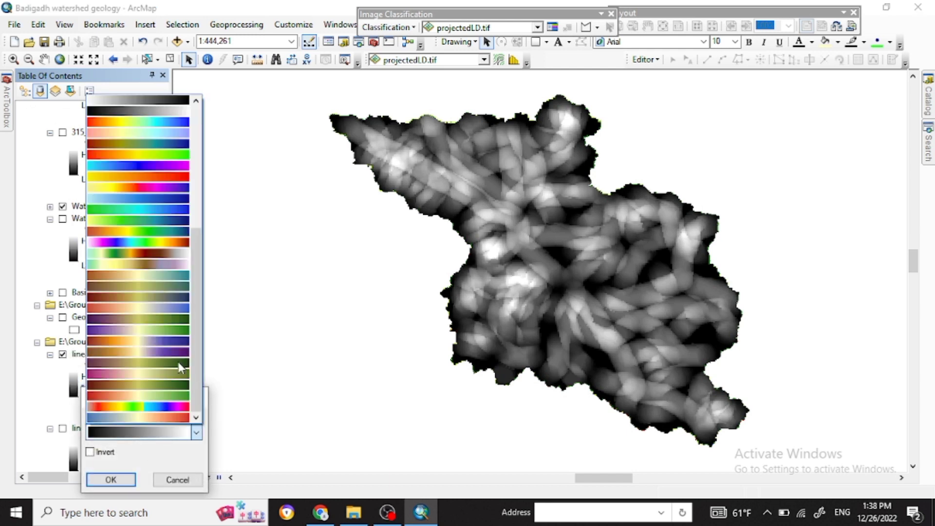
scroll(150, 216, "up", 3)
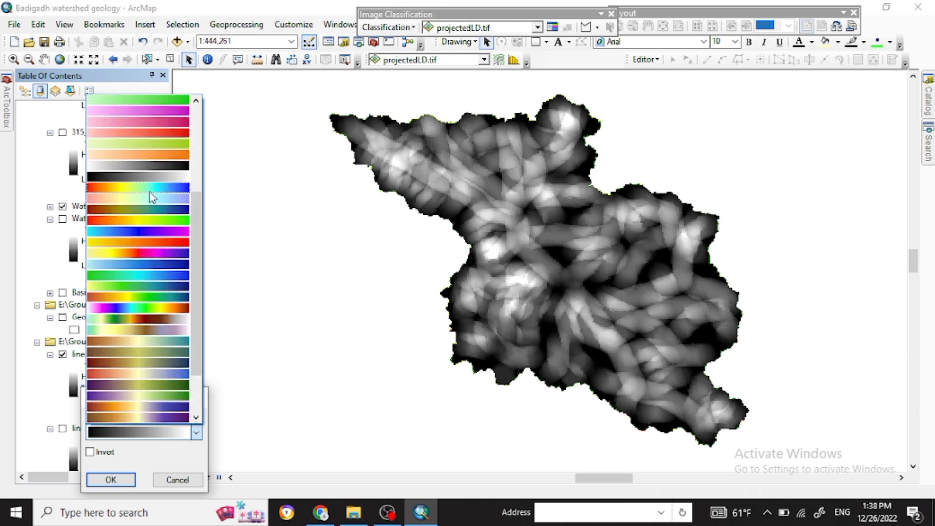
left_click(152, 189)
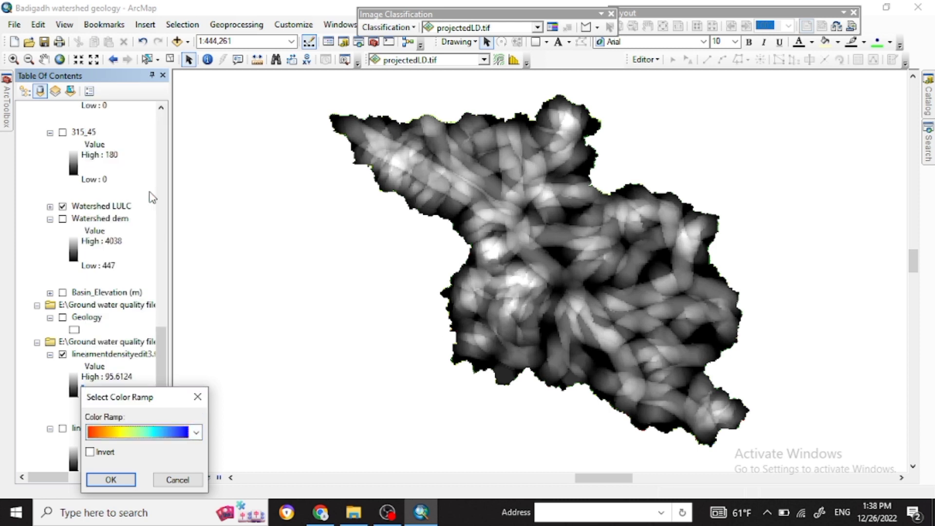
left_click(120, 480)
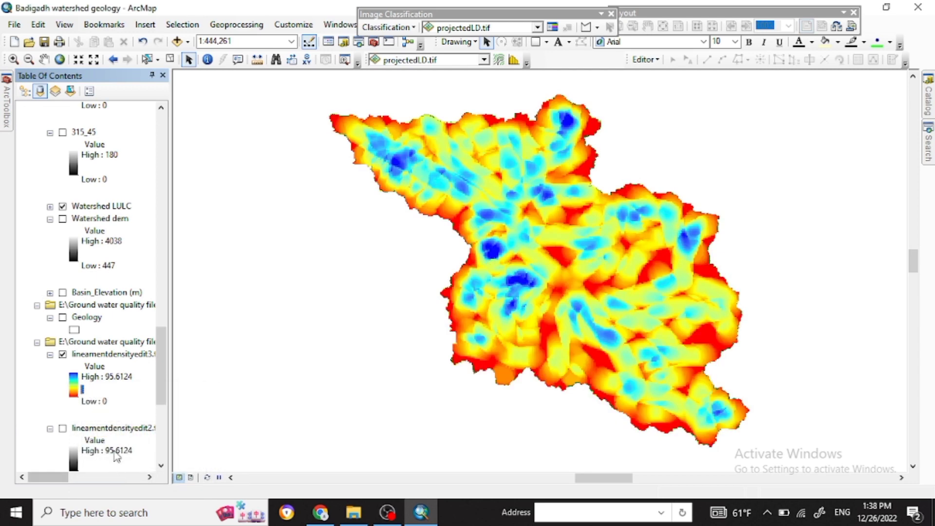
Change the color ramp of the lineamentdensityedit3.tif layer to the magenta-cream-olive green one.
left_click(73, 392)
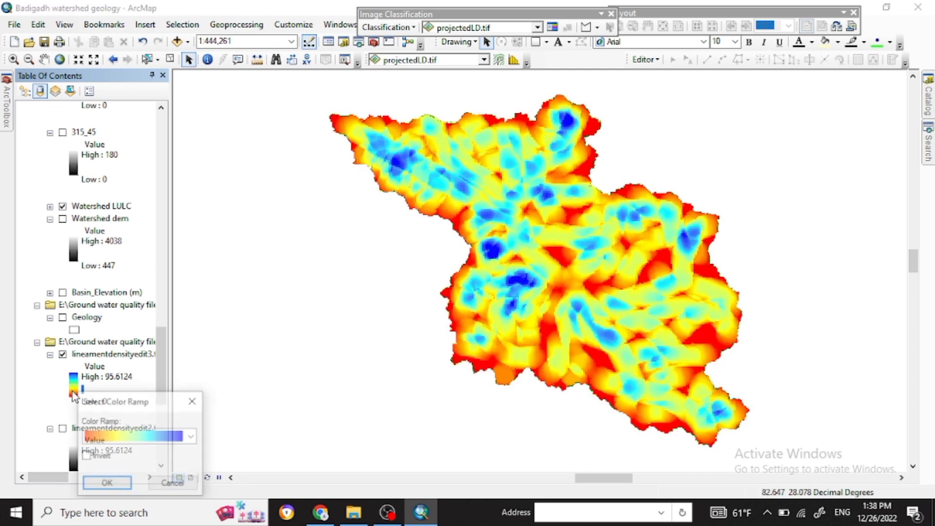
left_click(133, 437)
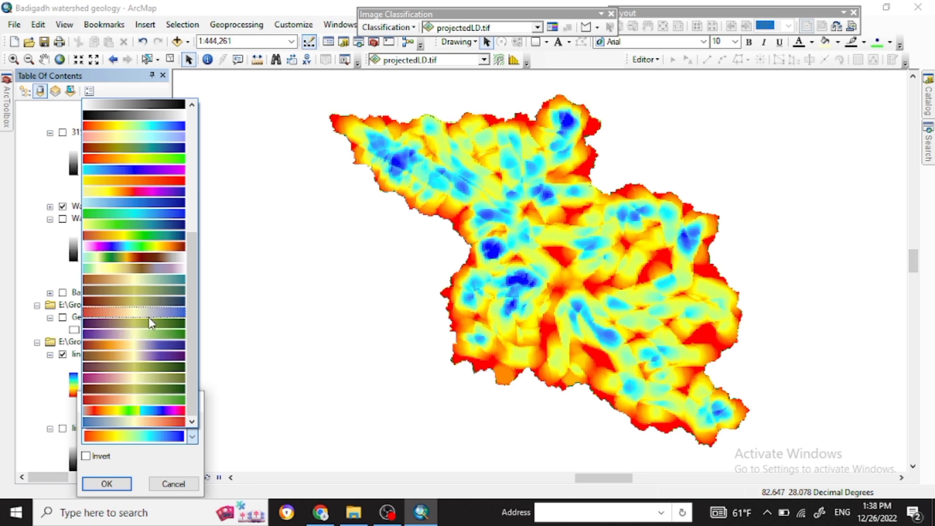
left_click(142, 378)
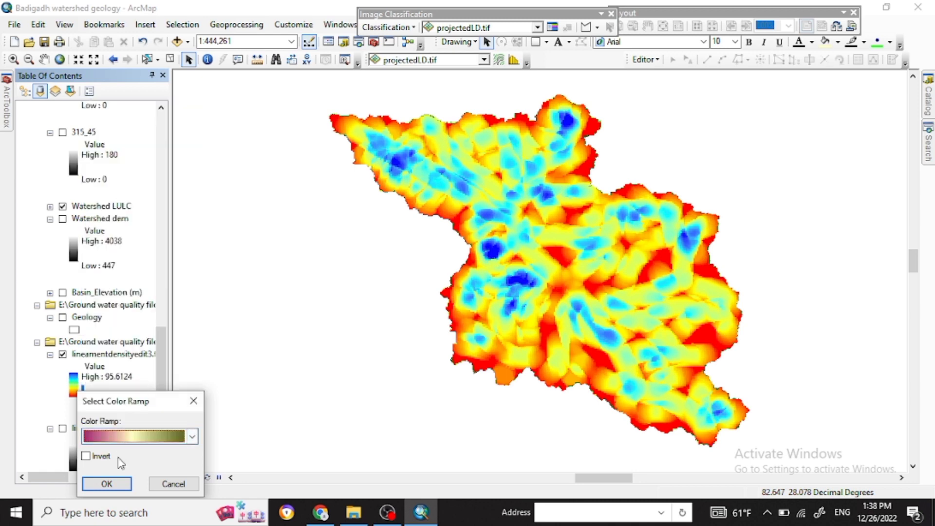
left_click(107, 484)
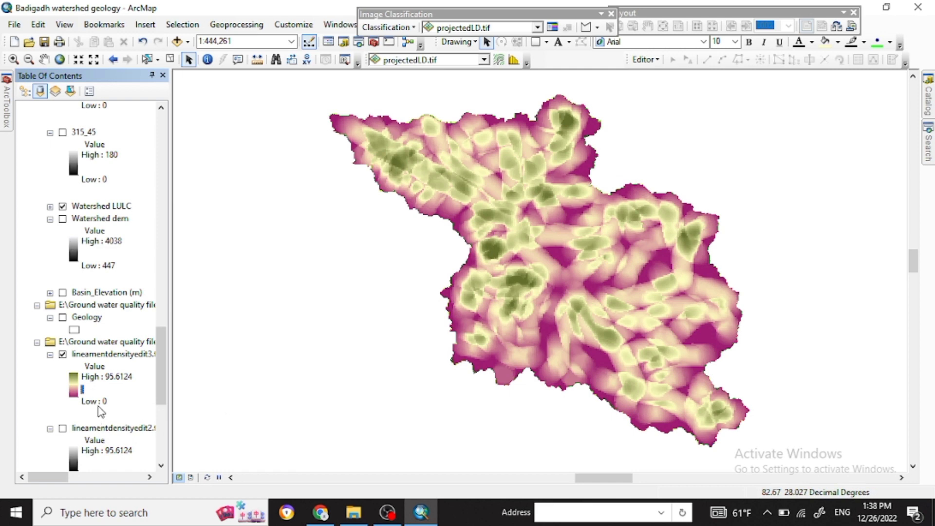